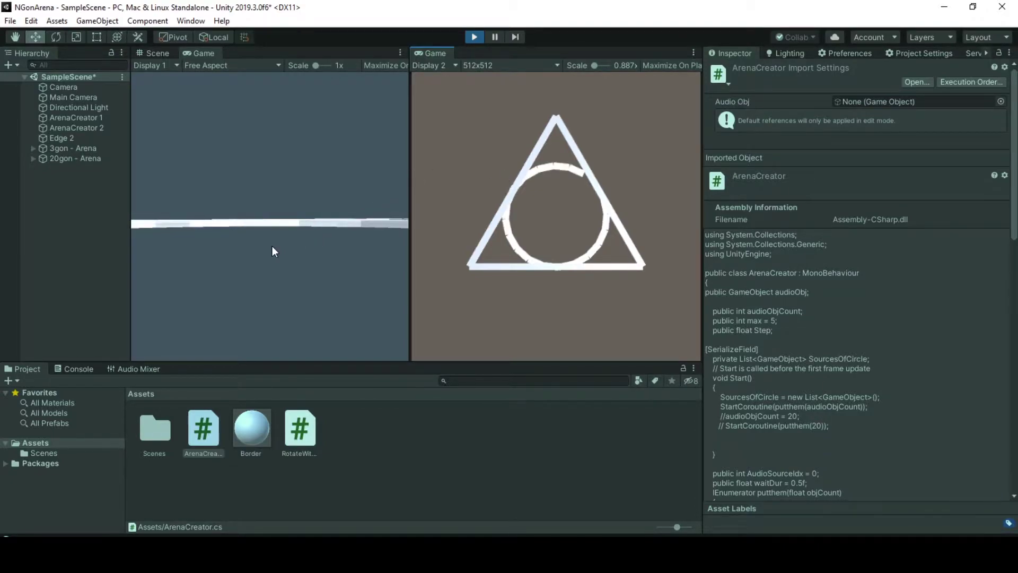
- Select the Main Camera and examine its mouse rotation in the wider Display 1 game view and in the scene
left_click(92, 97)
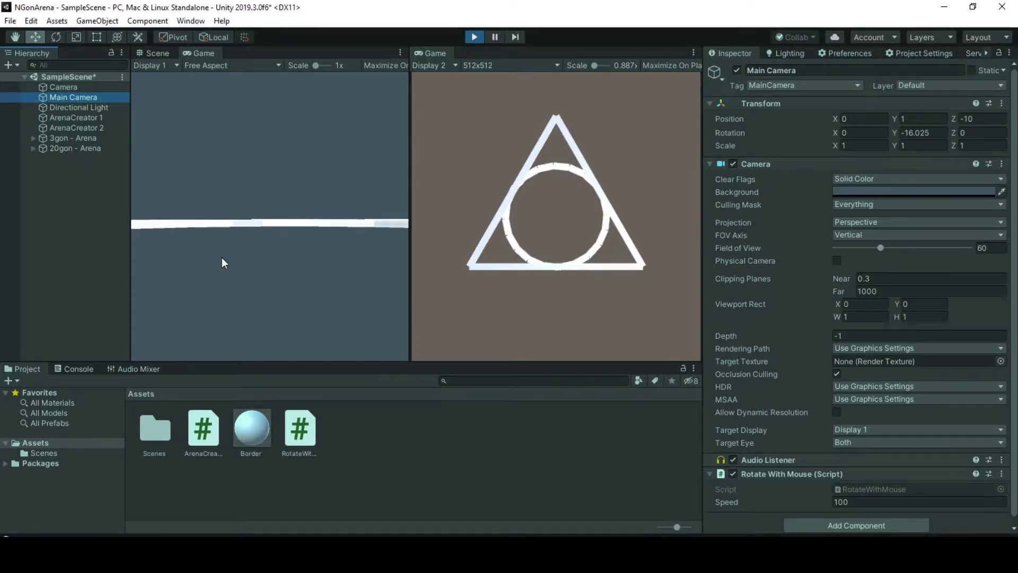
left_click_drag(190, 259, 227, 234)
left_click_drag(410, 218, 435, 227)
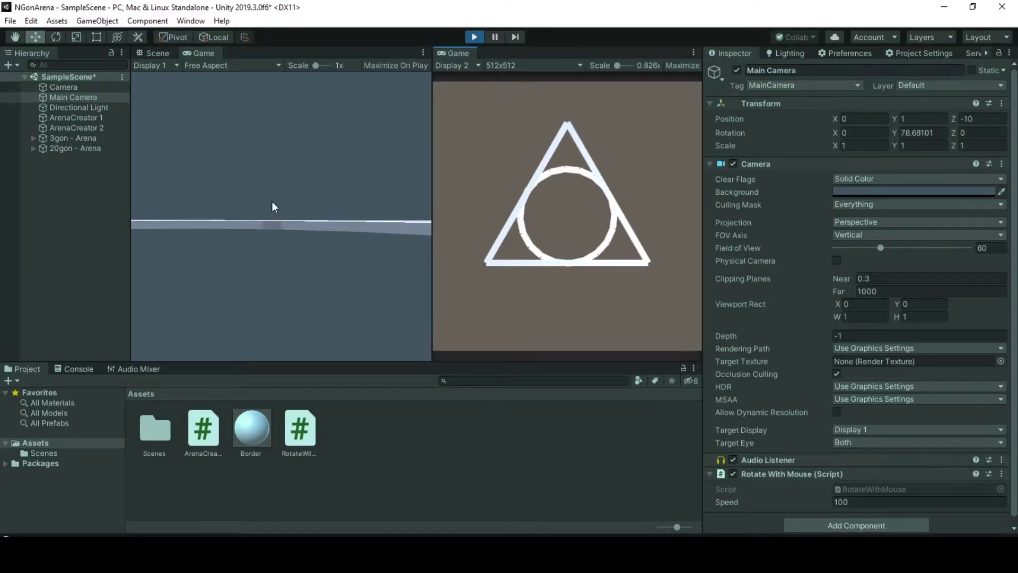
left_click(154, 54)
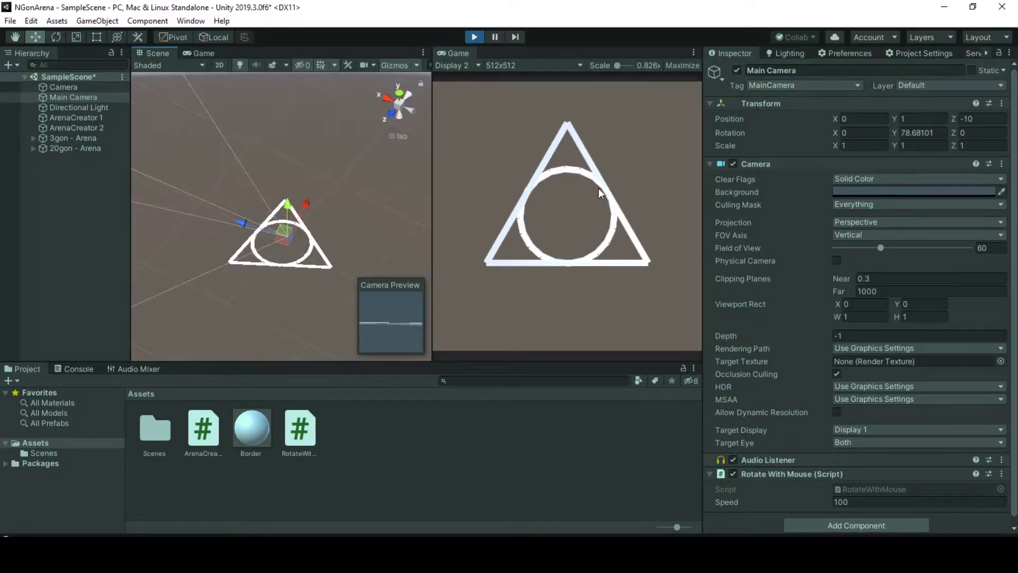
- Restart Play mode and examine the overhead Camera's placement above the arena in the scene
left_click(473, 37)
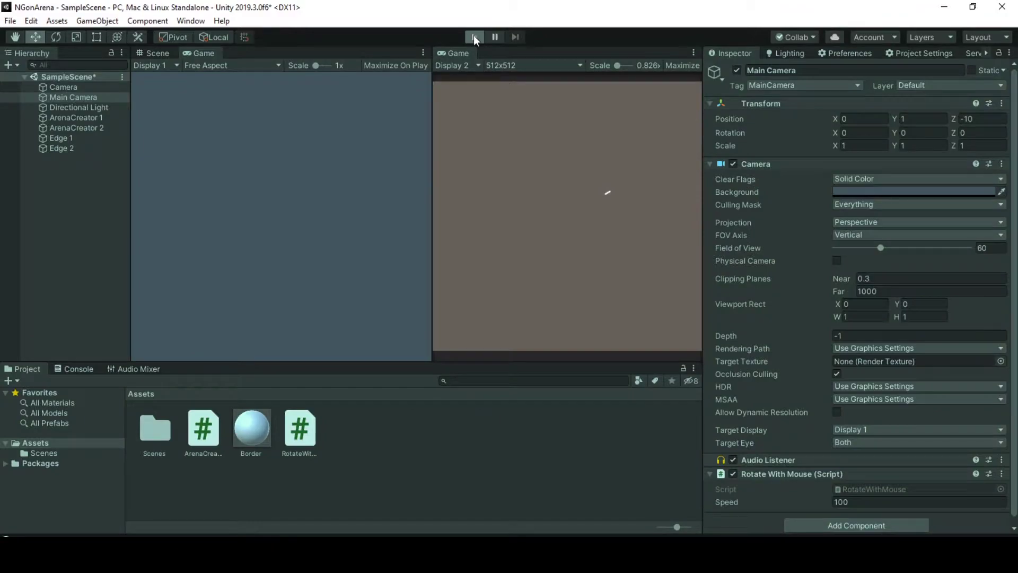
left_click(473, 36)
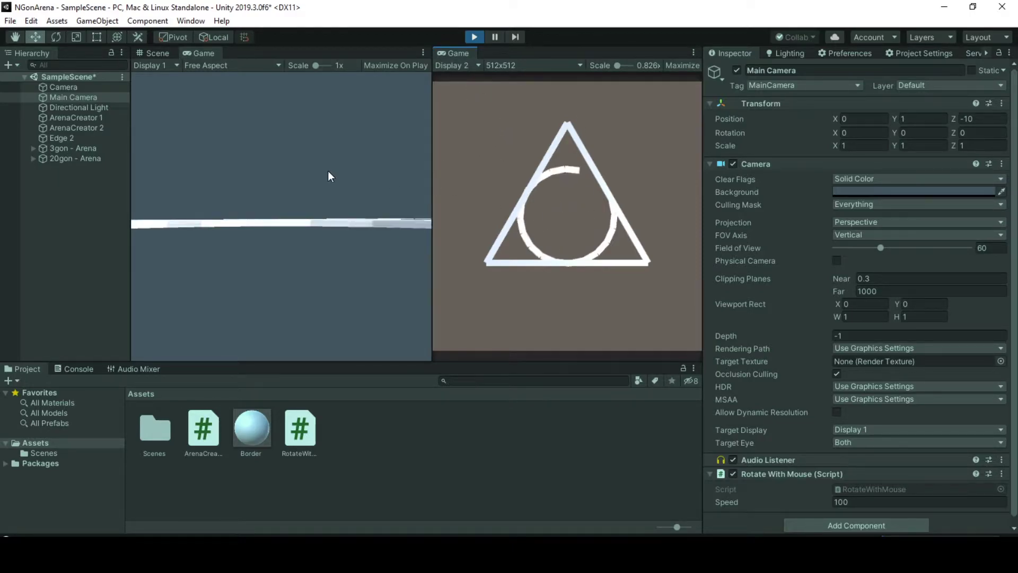
left_click(53, 87)
left_click(158, 53)
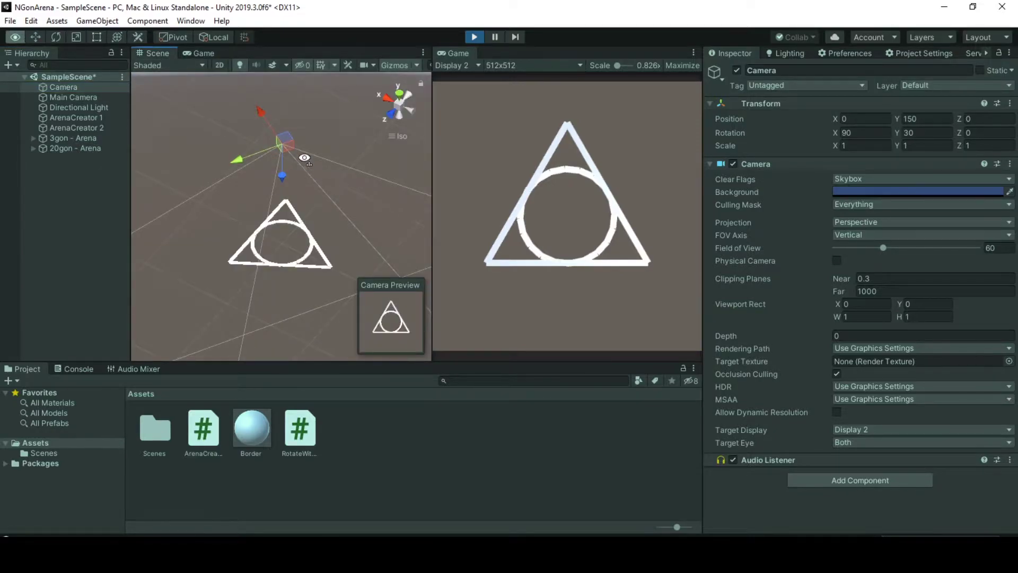
left_click_drag(331, 193, 312, 317, "alt")
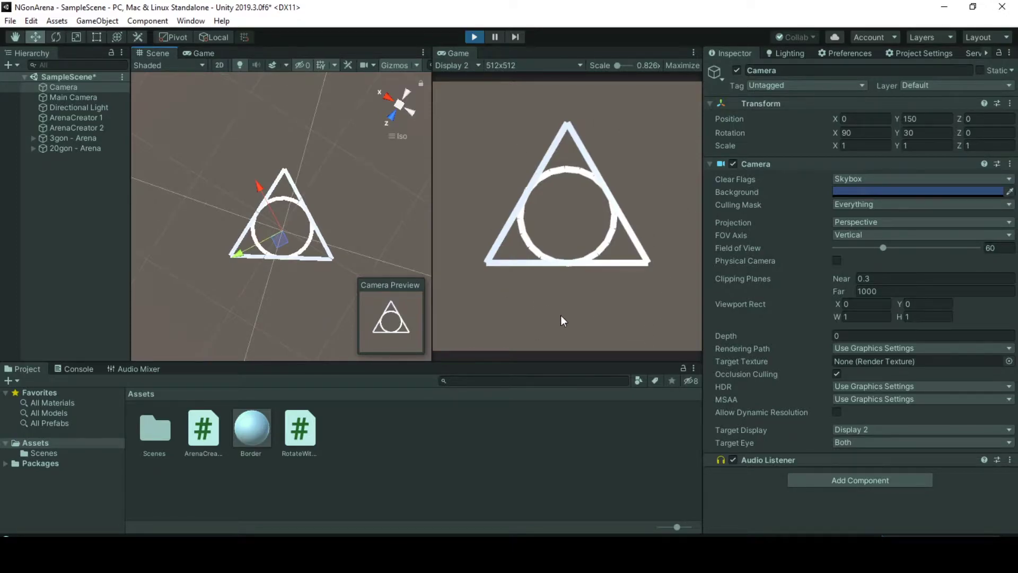
- Compare the component settings of the Main Camera and the overhead Camera alongside their Display 1 and Display 2 game views
left_click(204, 53)
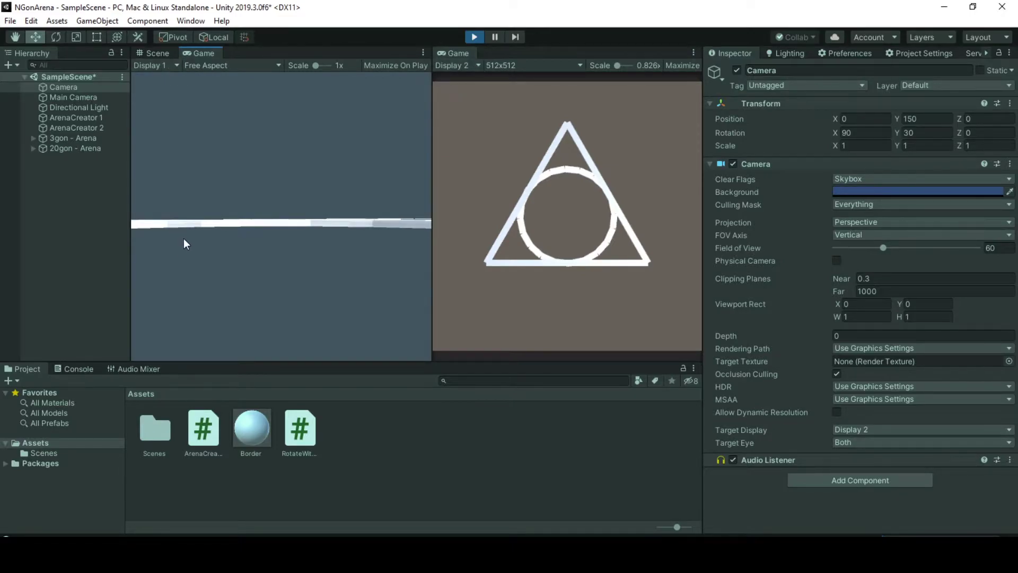
left_click(98, 97)
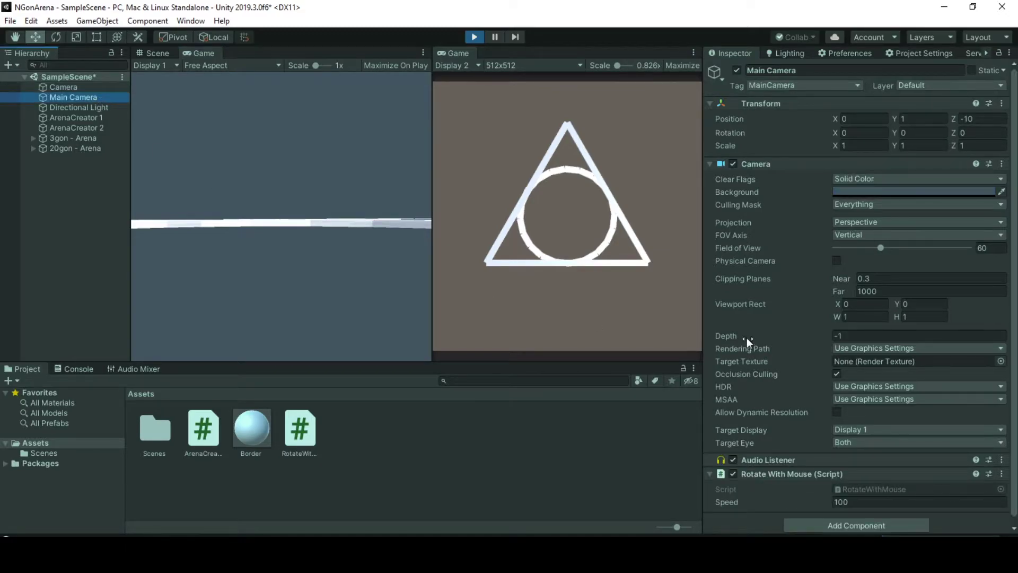
scroll(792, 424, "down", 1)
left_click(89, 84)
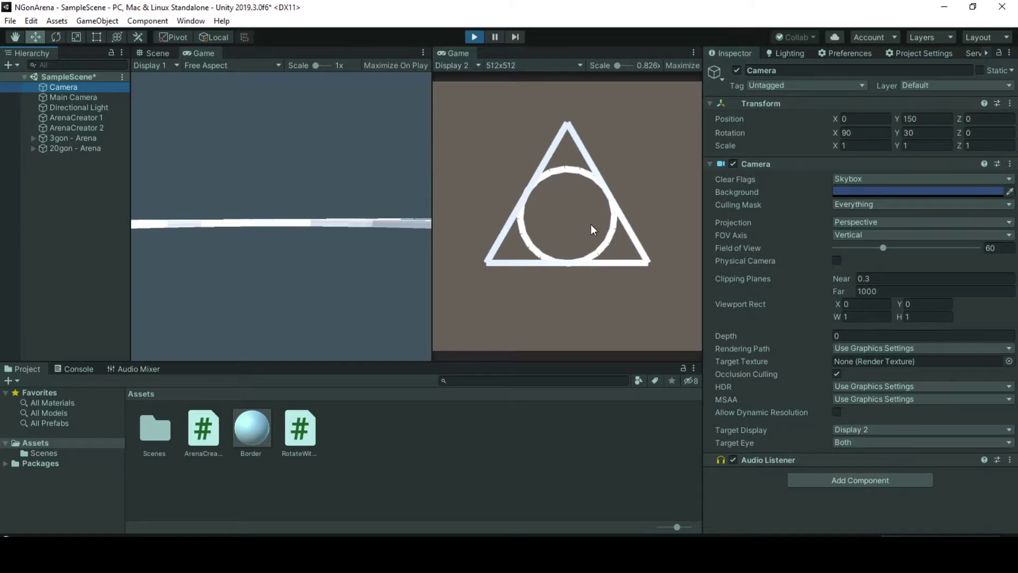
left_click(161, 216)
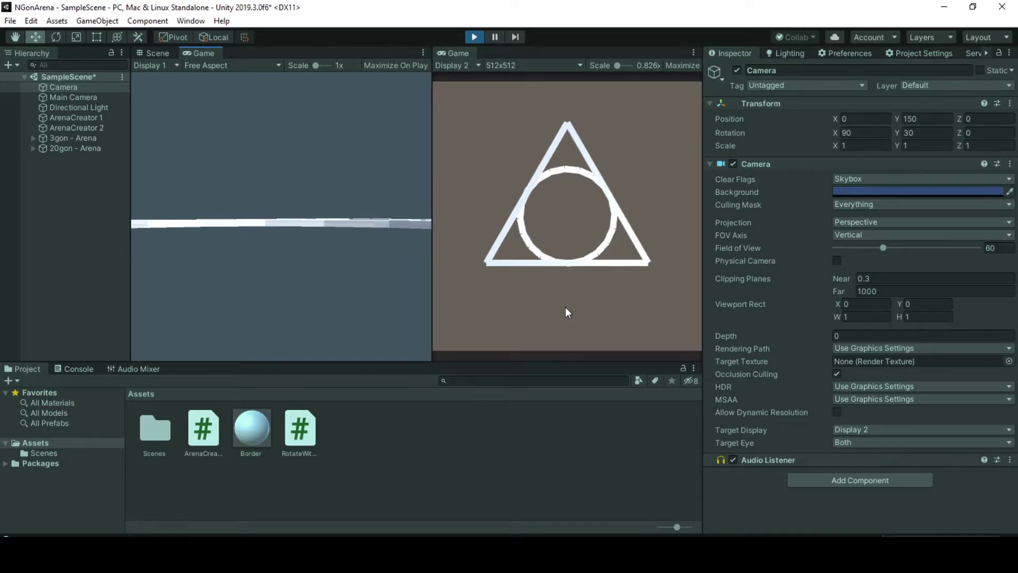
- Lower the overhead Camera to Y position 110 during Play mode and copy its Transform component
left_click(155, 54)
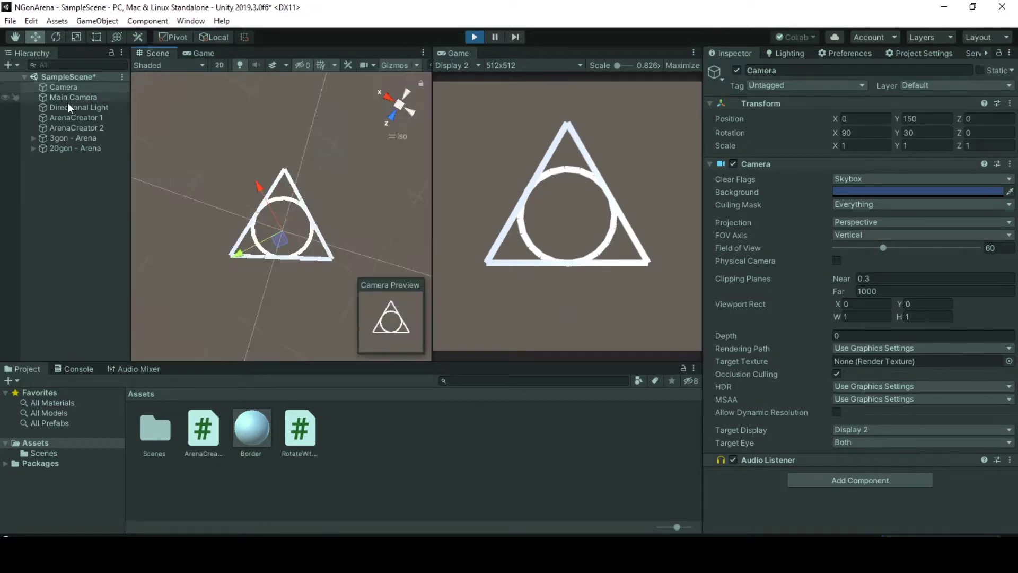
left_click_drag(318, 233, 253, 110, "alt")
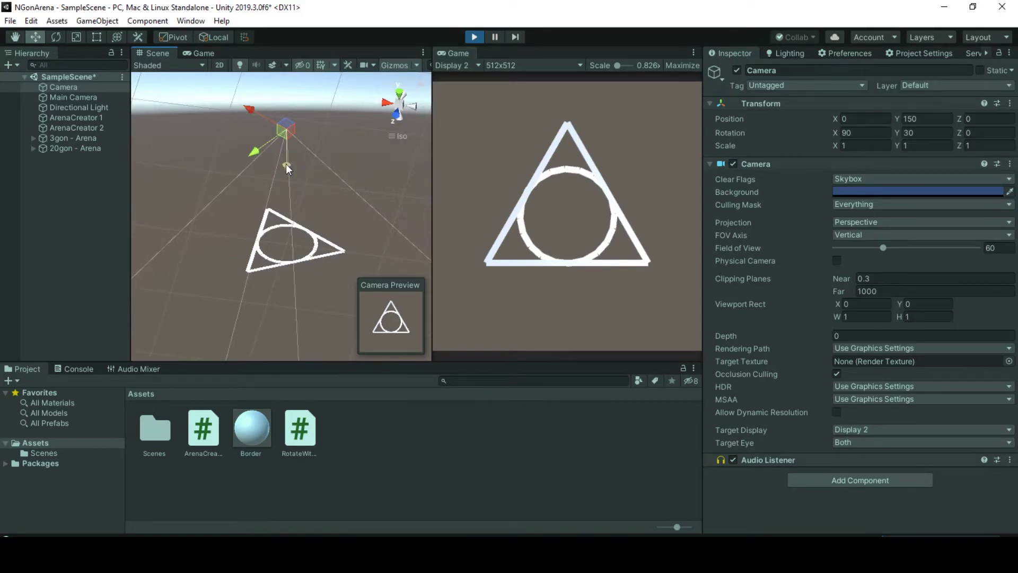
mouse_move(285, 164)
left_mouse_down()
mouse_move(286, 201)
mouse_move(294, 160)
left_mouse_up()
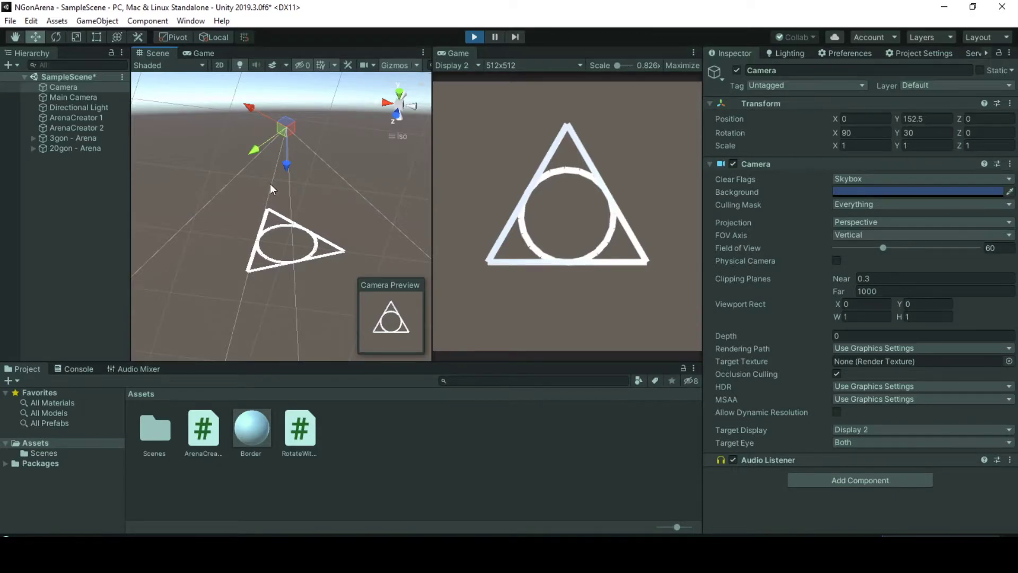
left_click_drag(286, 164, 285, 203)
left_click(1010, 103)
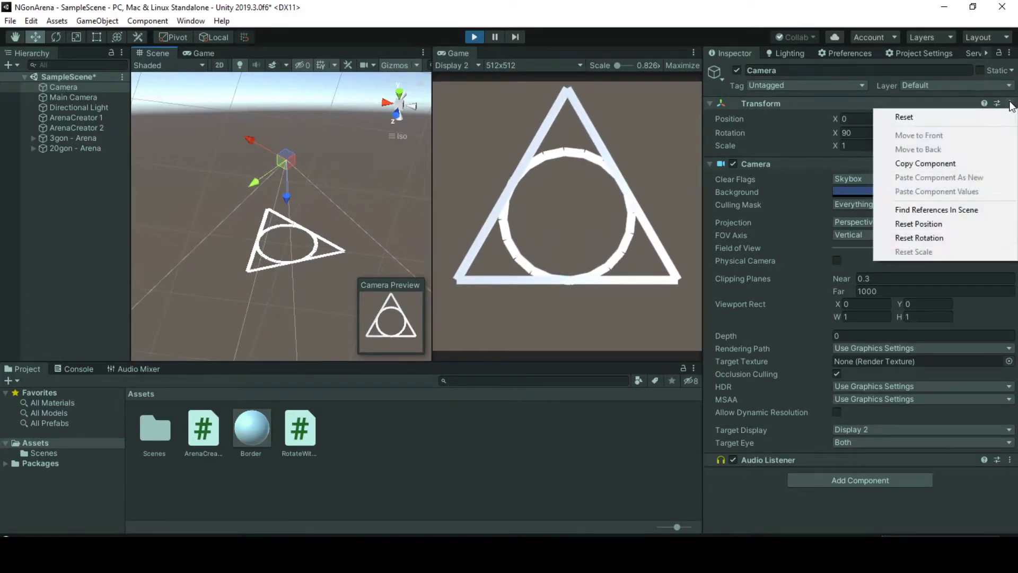
left_click(980, 166)
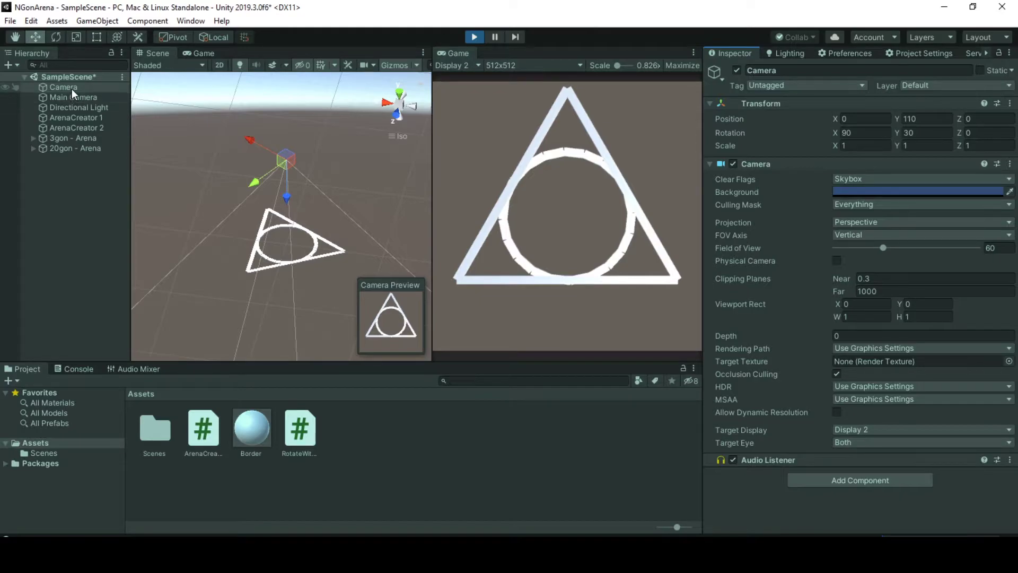
- Paste the copied Transform values onto the overhead Camera outside Play mode and test-run the scene
left_click(474, 37)
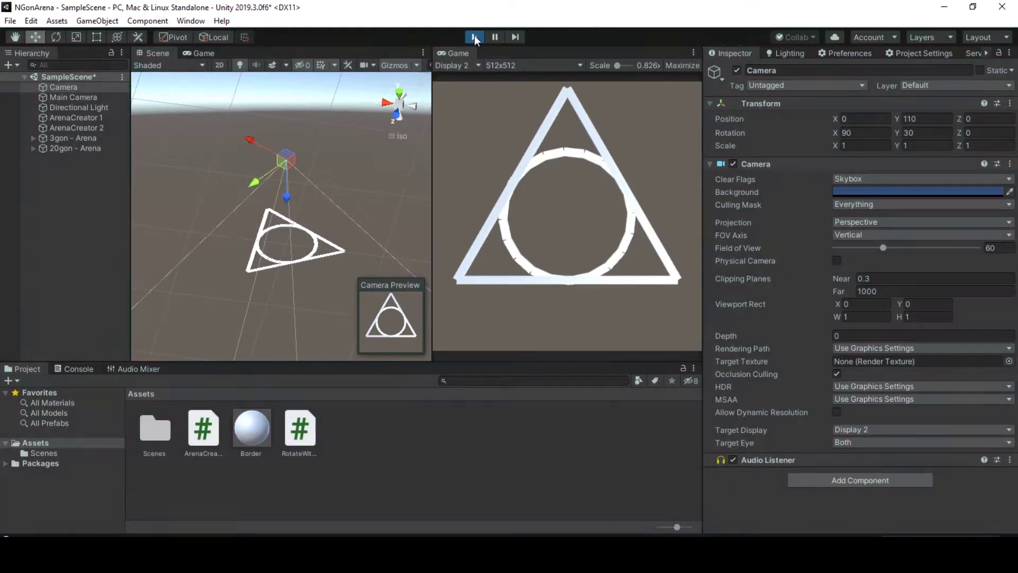
left_click(1010, 104)
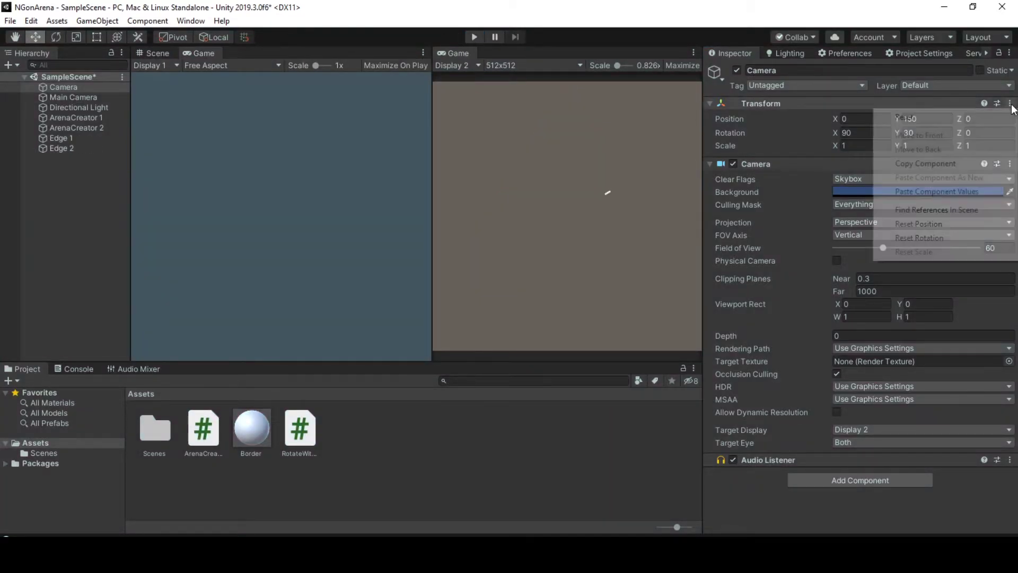
left_click(980, 190)
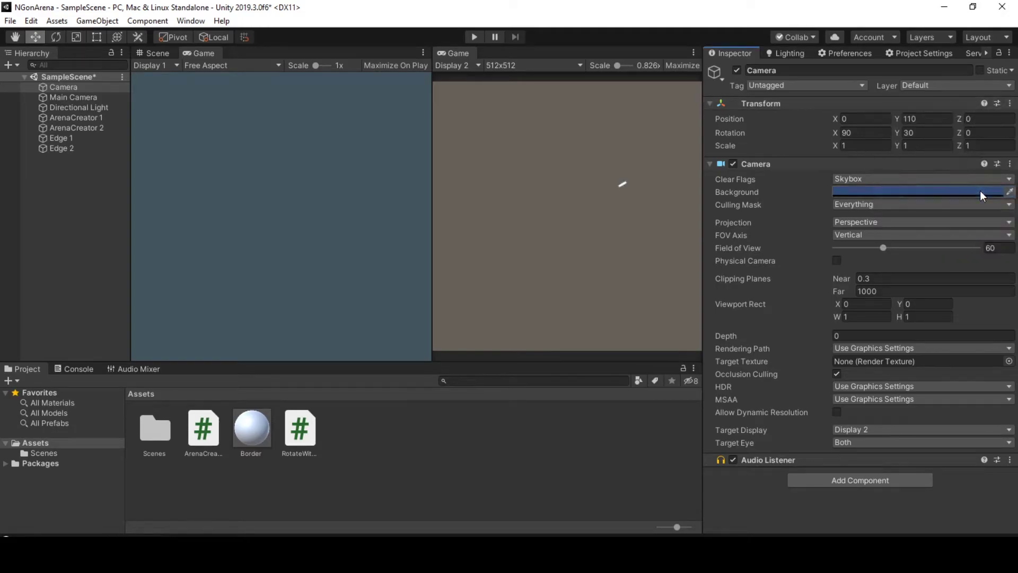
left_click(473, 36)
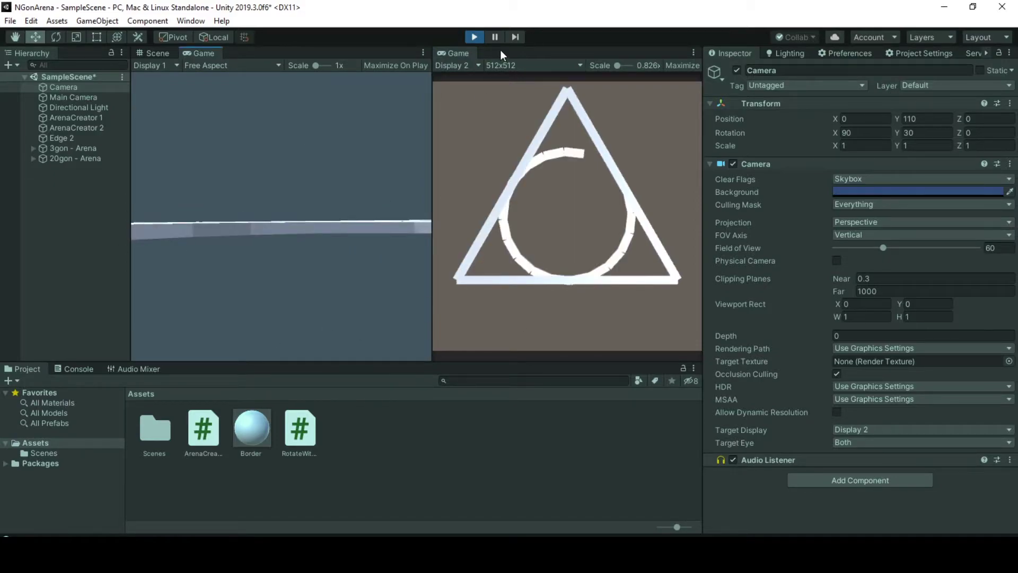
left_click(473, 37)
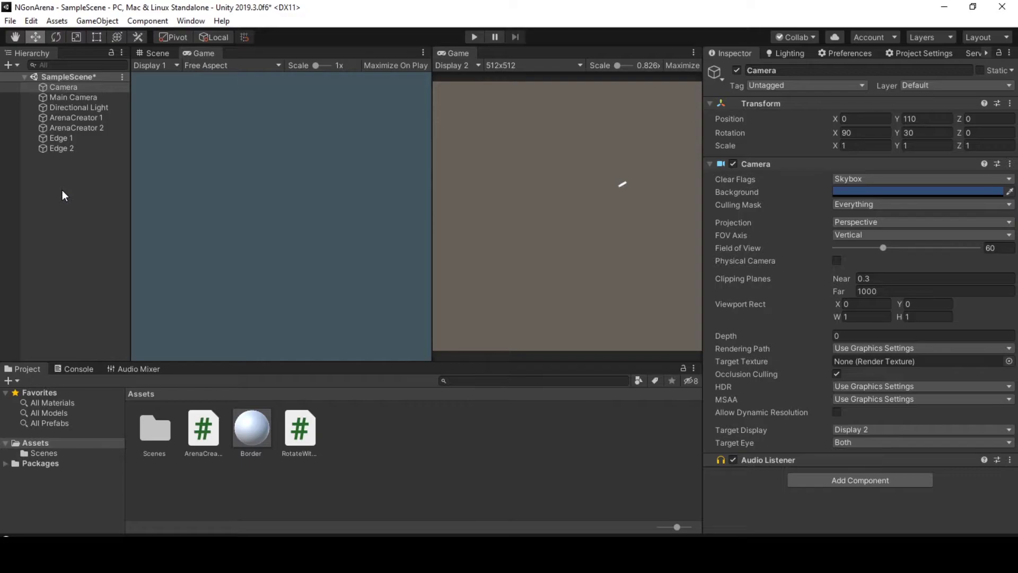
- Add a new camera to the scene and set its target display to Display 5
right_click(31, 190)
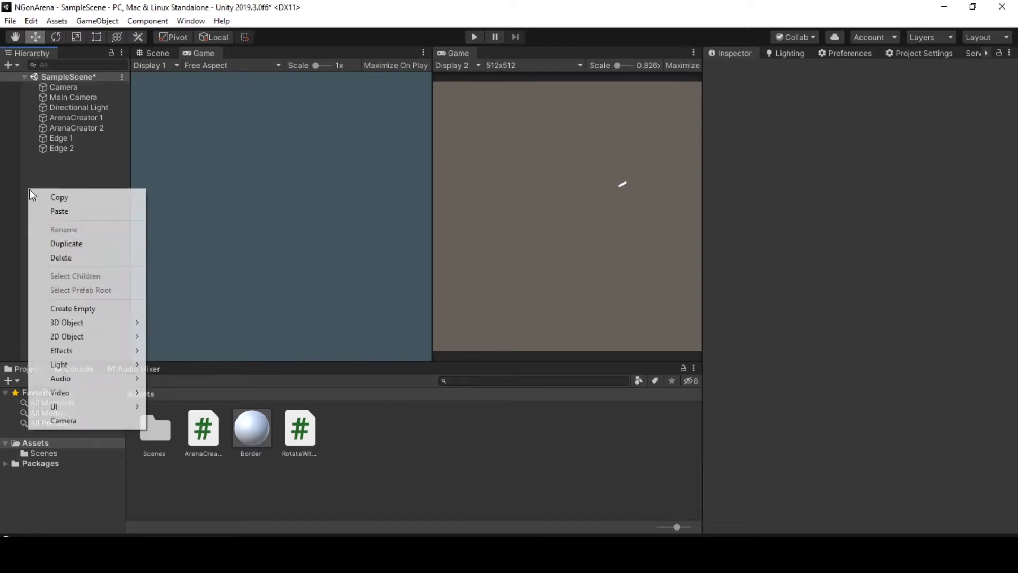
left_click(88, 421)
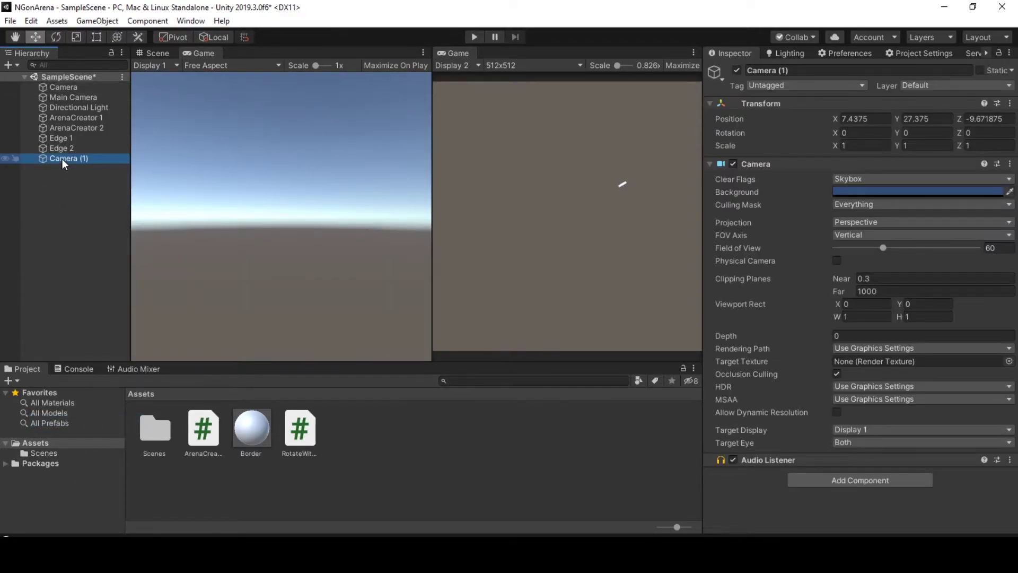
left_click(871, 428)
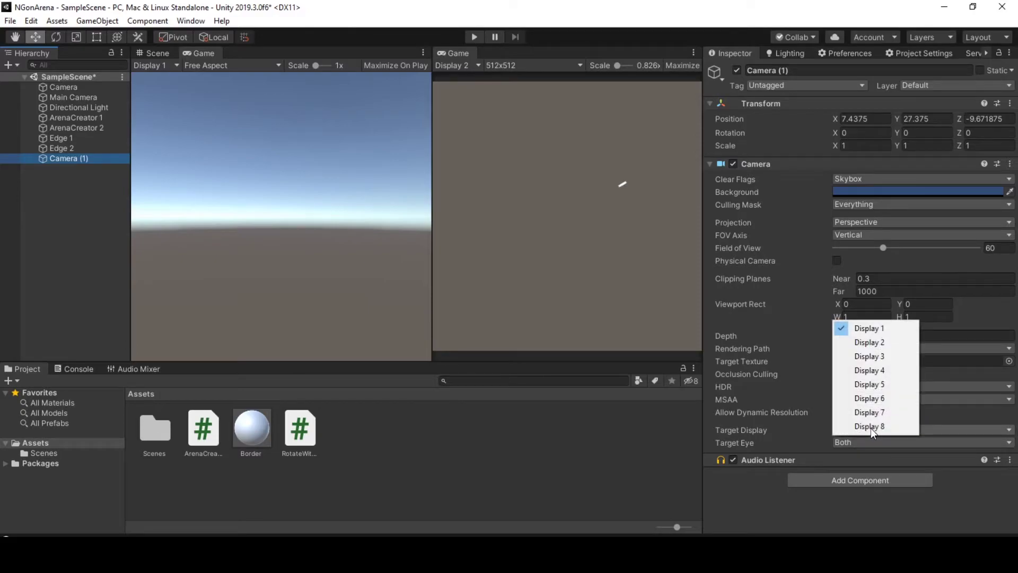
left_click(956, 424)
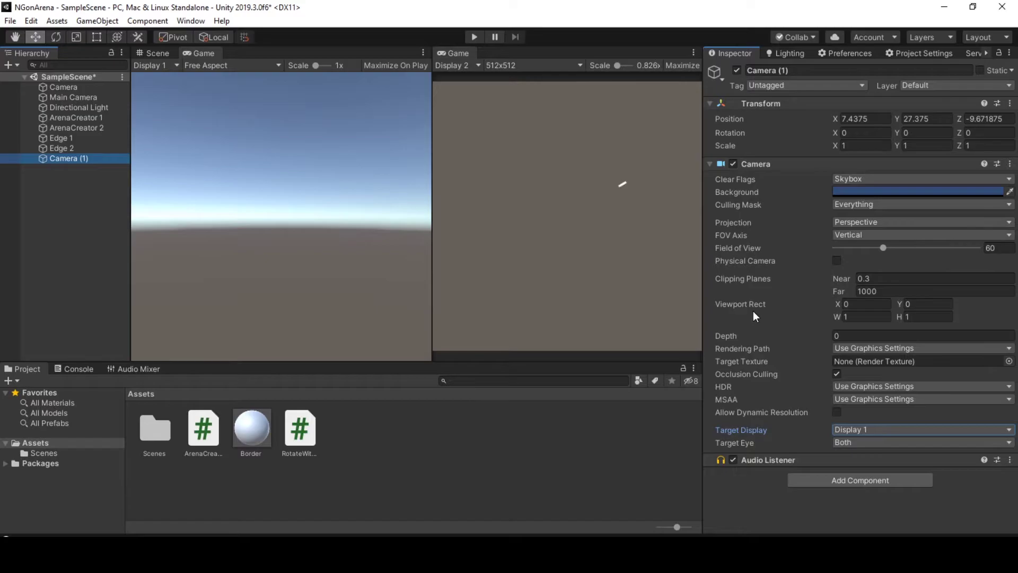
mouse_move(753, 304)
left_click(660, 343)
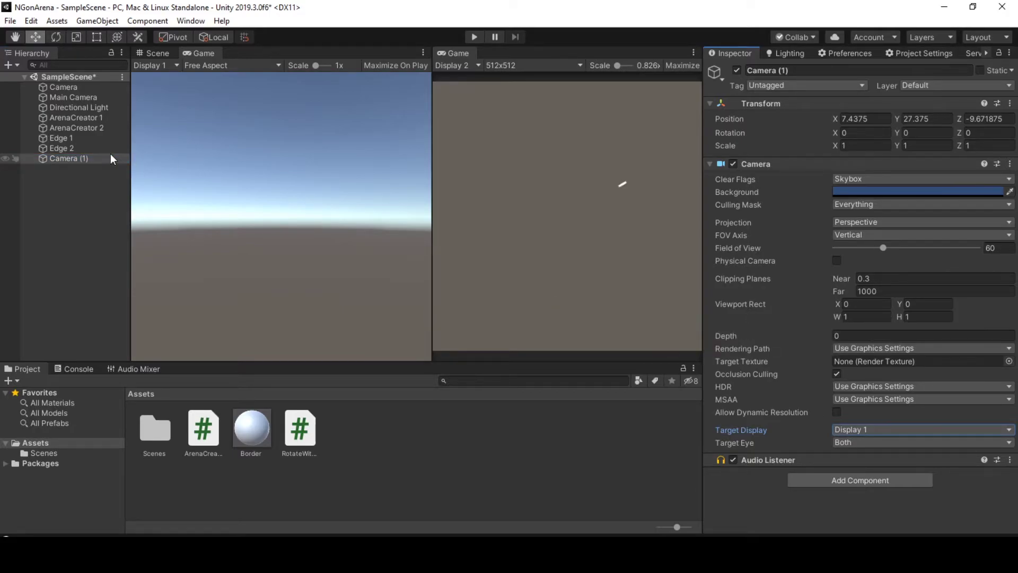
left_click(908, 429)
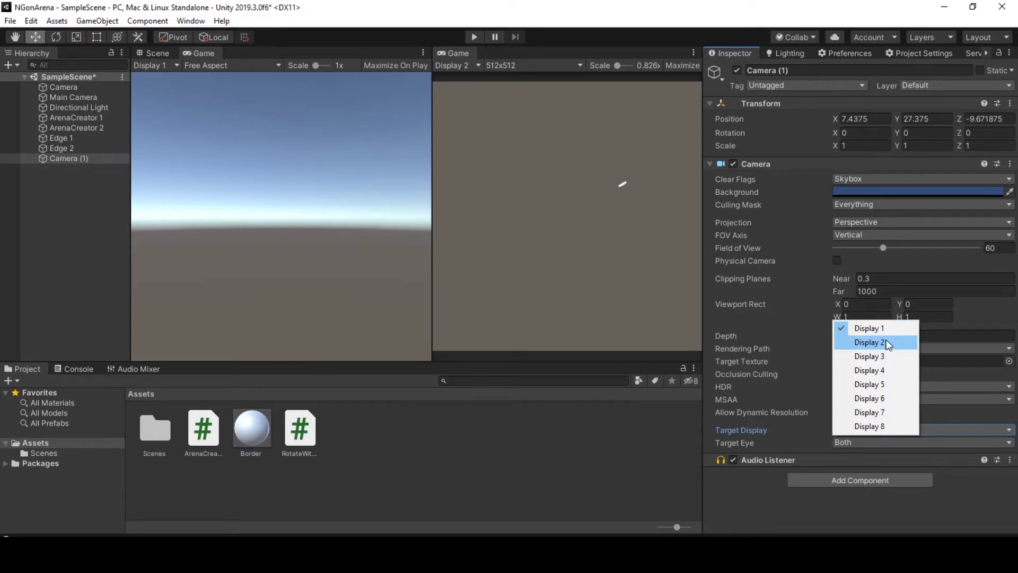
left_click(870, 384)
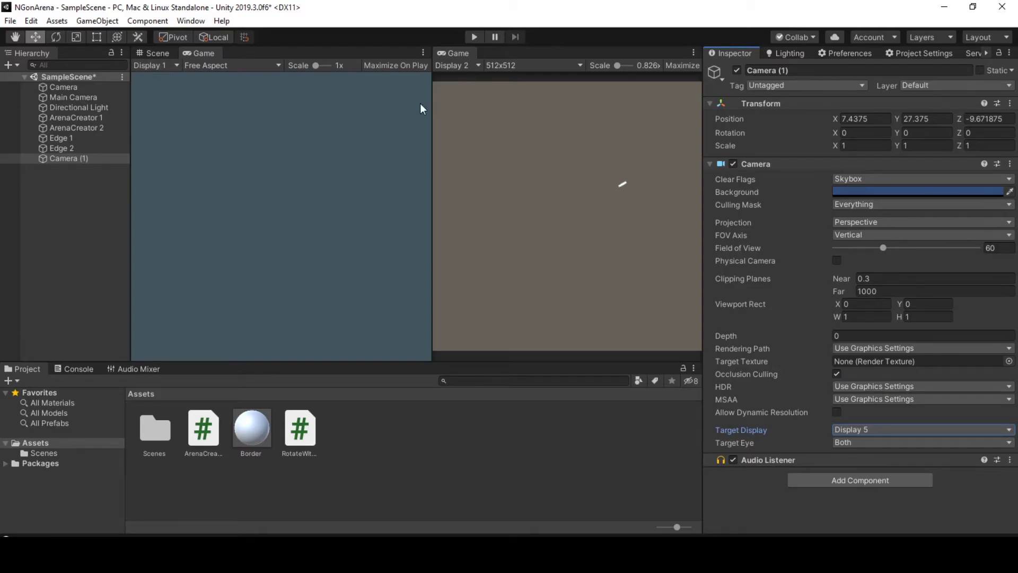
- Add another Game view showing Display 5 and arrange it beside the Display 2 game view
right_click(456, 52)
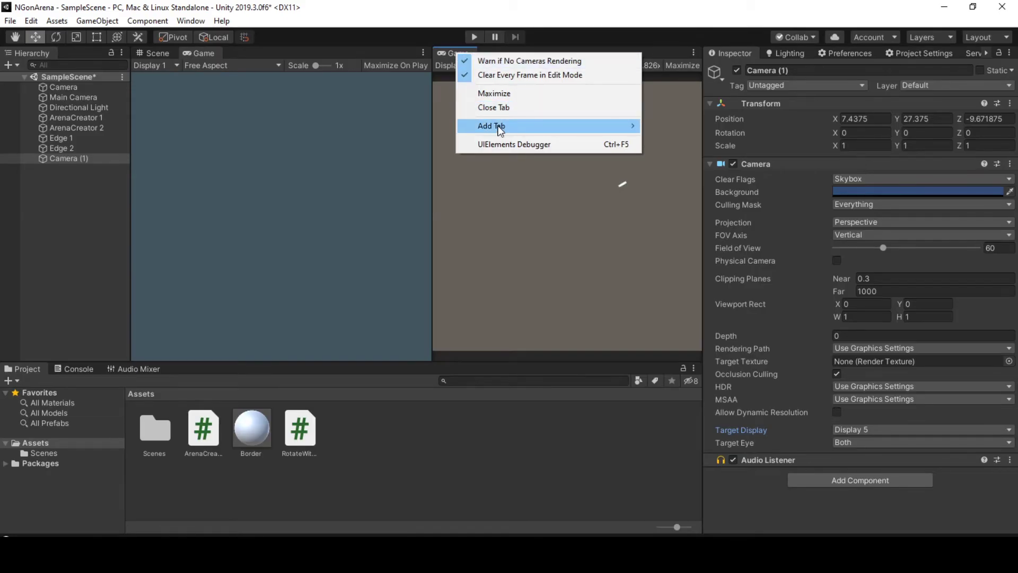
mouse_move(500, 130)
left_click(670, 140)
left_click(452, 65)
left_click(467, 139)
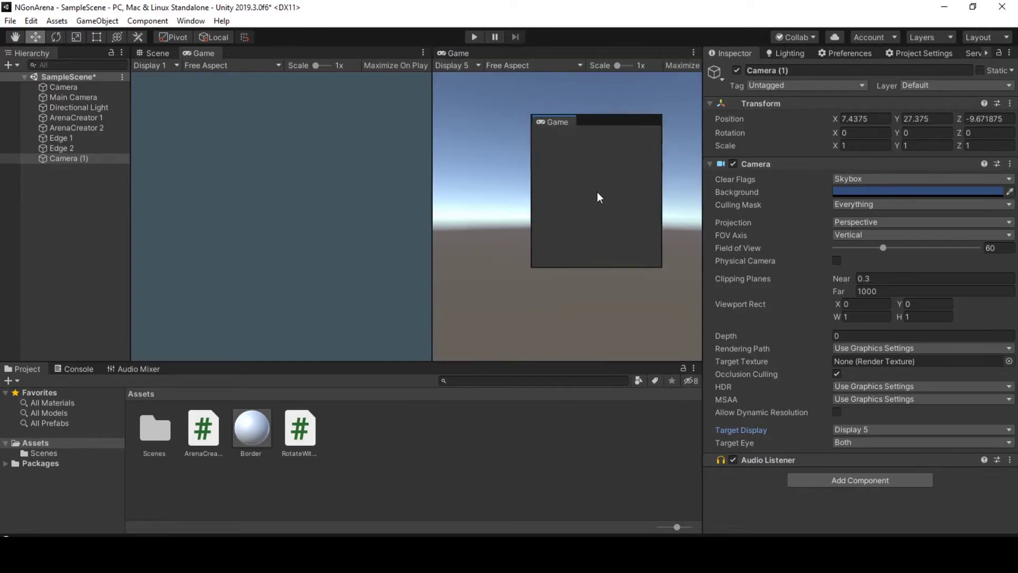
left_click_drag(554, 121, 358, 163)
left_click_drag(610, 170, 570, 170)
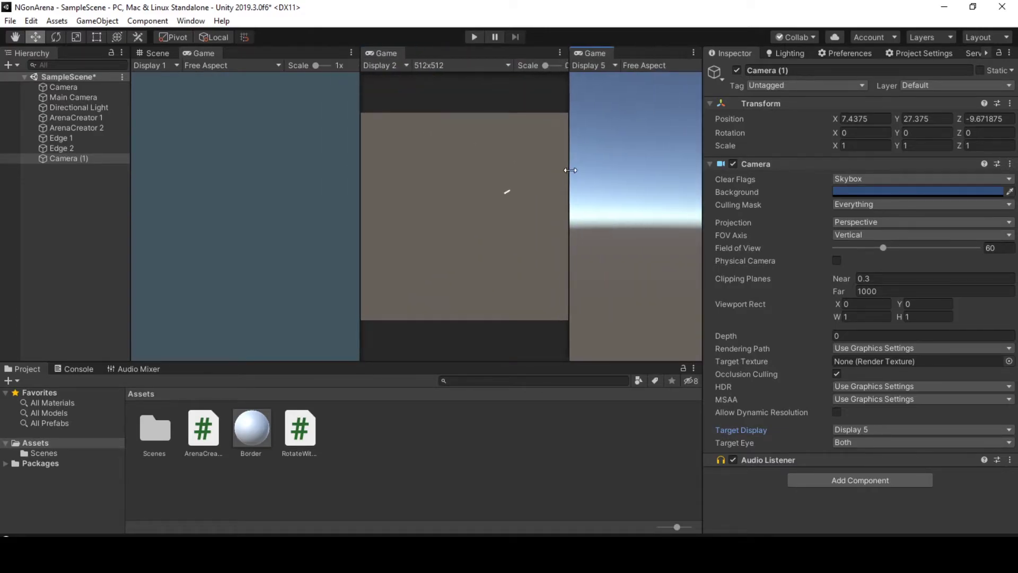
- Give the new camera an orange background and set its Clear Flags to Solid Color
left_click(921, 192)
left_click(790, 208)
left_click(889, 177)
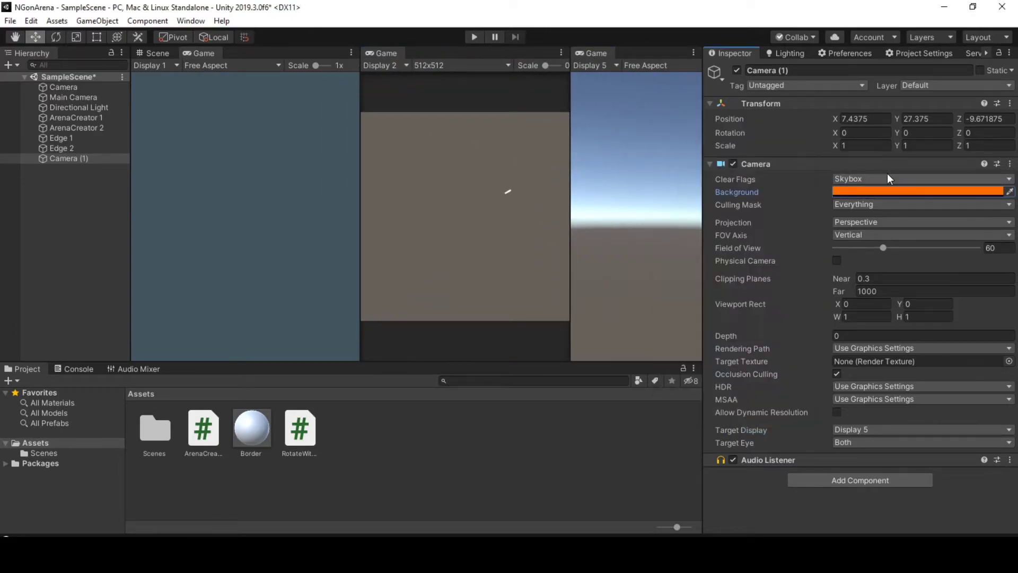
left_click(890, 179)
left_click(876, 206)
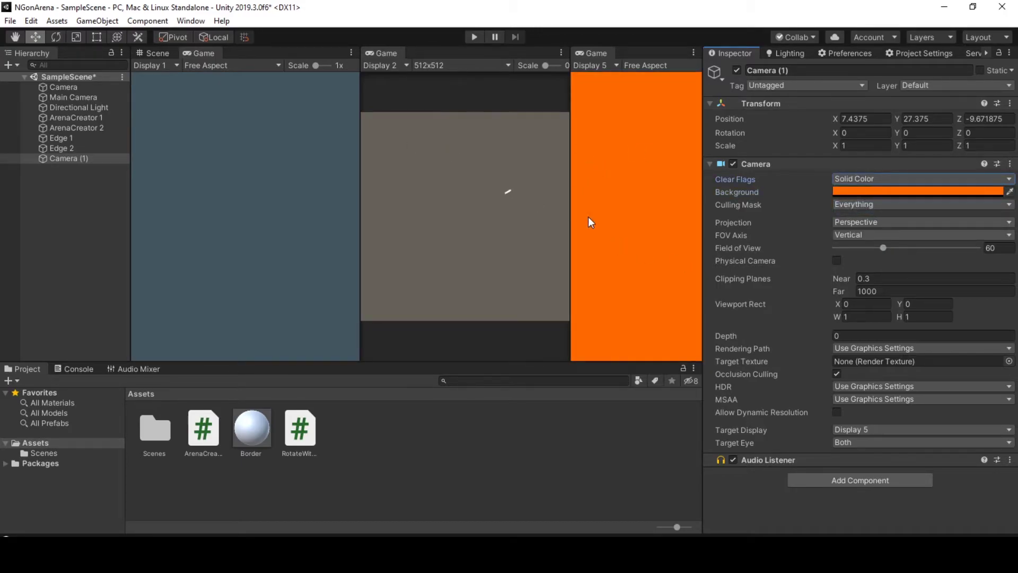
- Run the scene and examine the new camera's placement relative to the arena in the scene
left_click(473, 37)
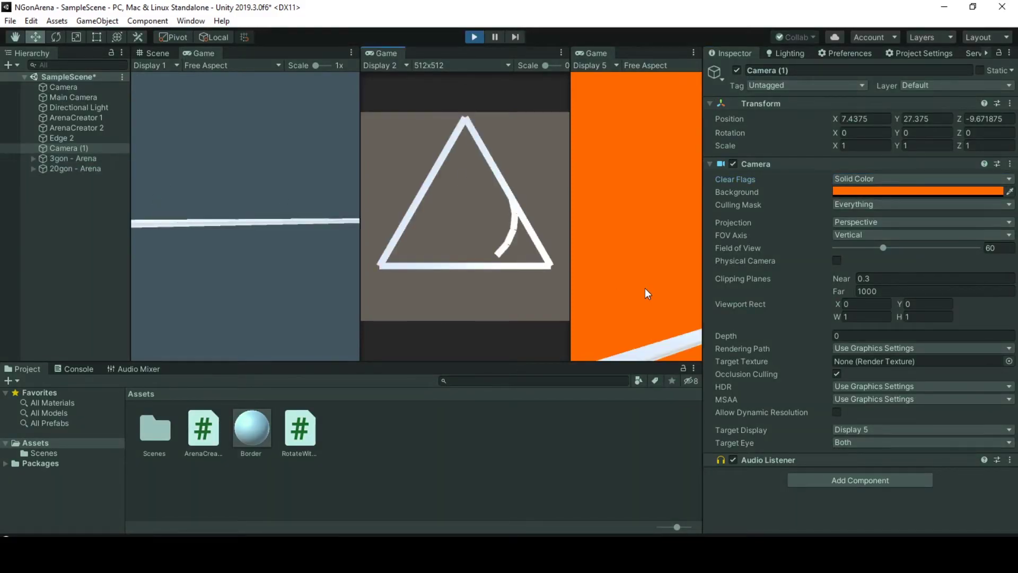
left_click(155, 53)
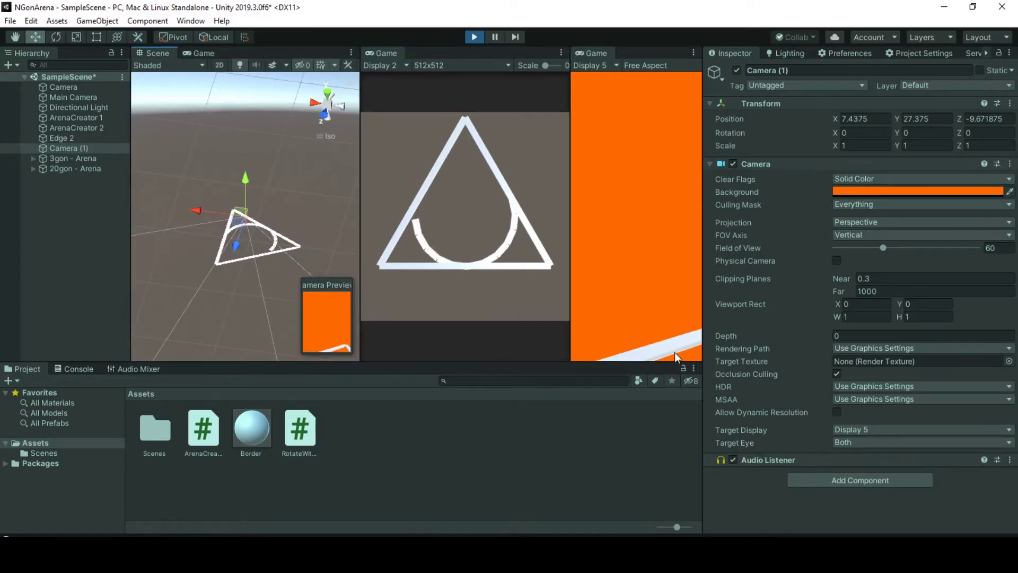
- Raise the orange-background camera above the arena to about Y 90.5, set its X rotation to 90, and shift it to about X 2.3
left_click_drag(246, 178, 242, 133)
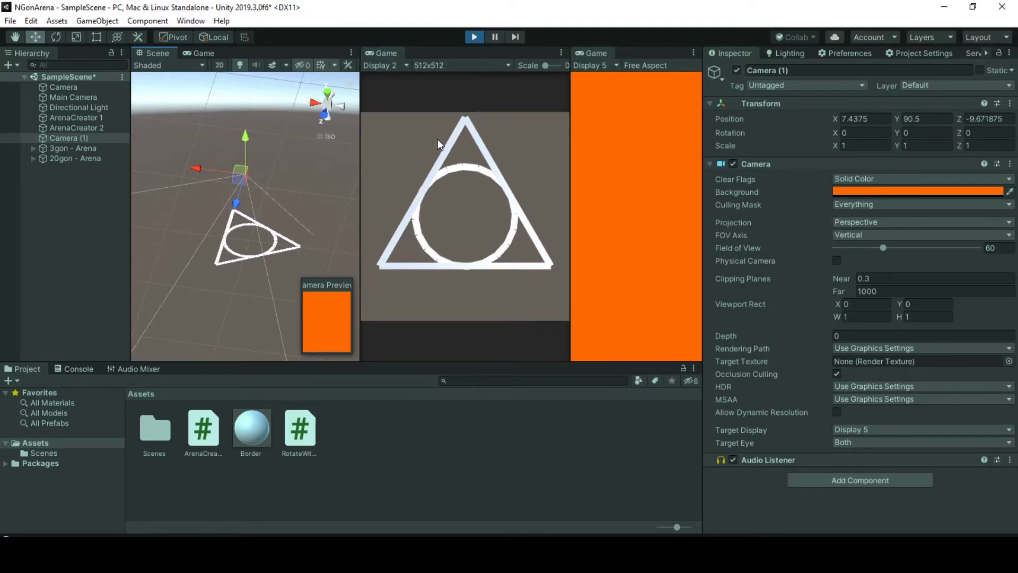
left_click(882, 132)
type("90")
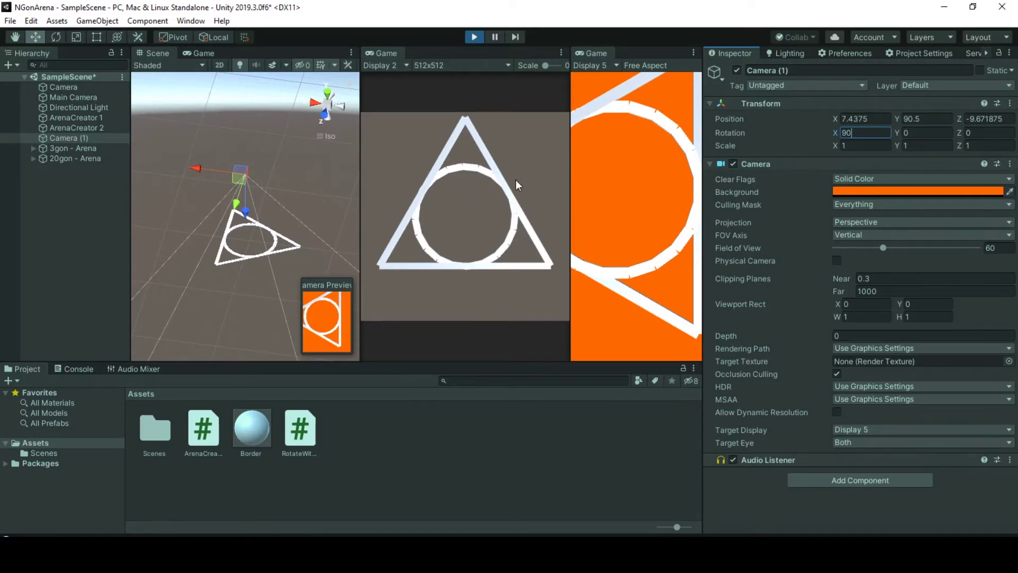
left_click_drag(205, 170, 207, 168)
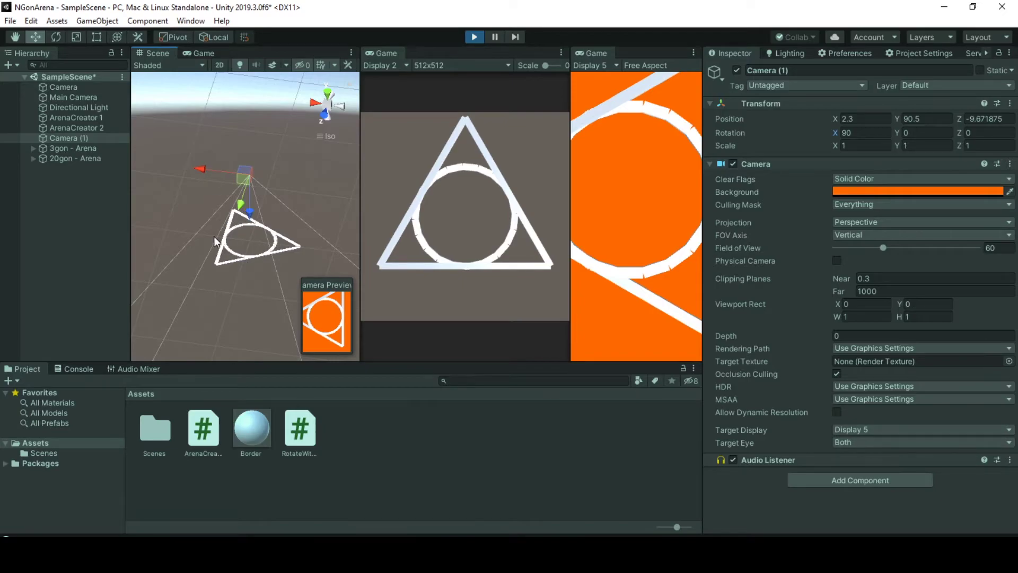
- Move the camera higher and sideways to about X -14, Y 191.9, Z -9.7 so it frames the whole arena
left_click(276, 274)
left_click_drag(276, 274, 138, 161, "alt")
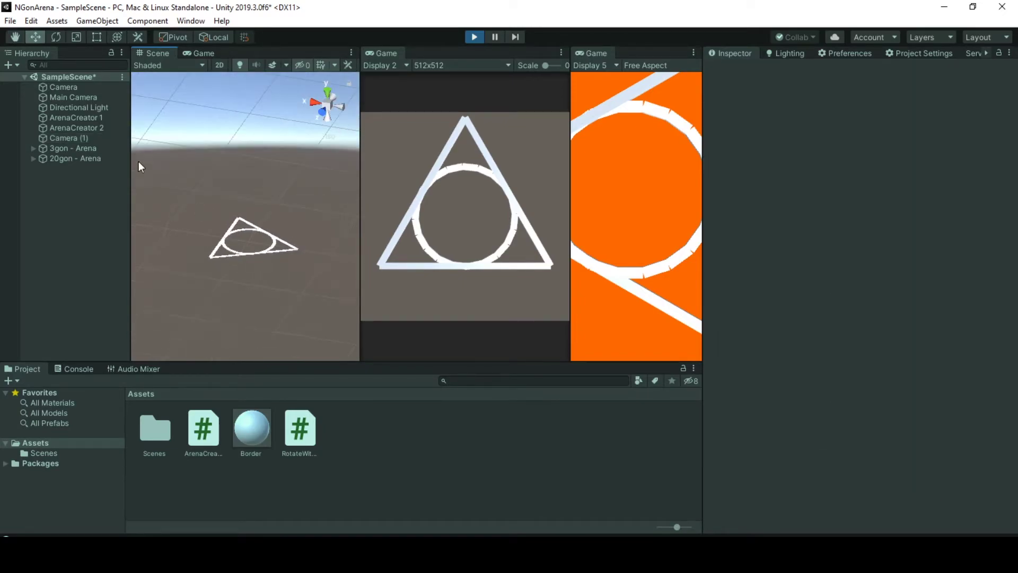
left_click(69, 138)
left_click_drag(249, 175, 216, 91)
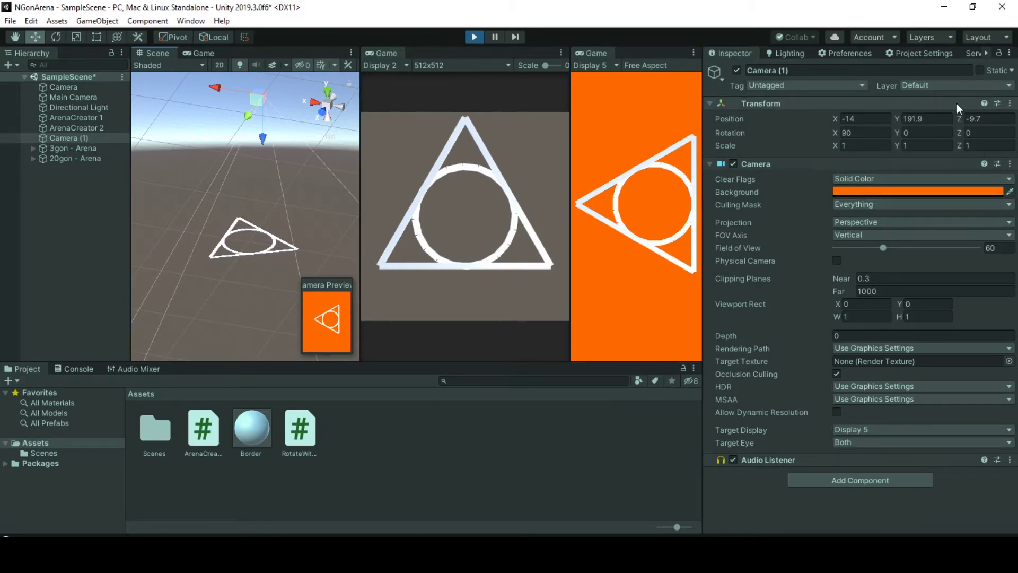
- Copy the camera's play-mode Transform values, paste them onto it with the scene stopped, and run the scene again
left_click(1010, 103)
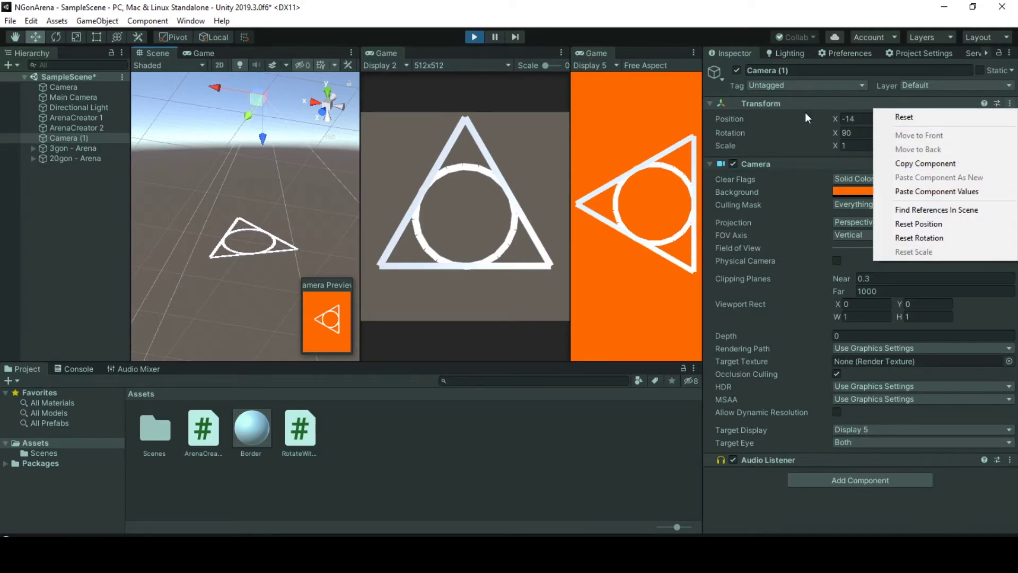
left_click(905, 163)
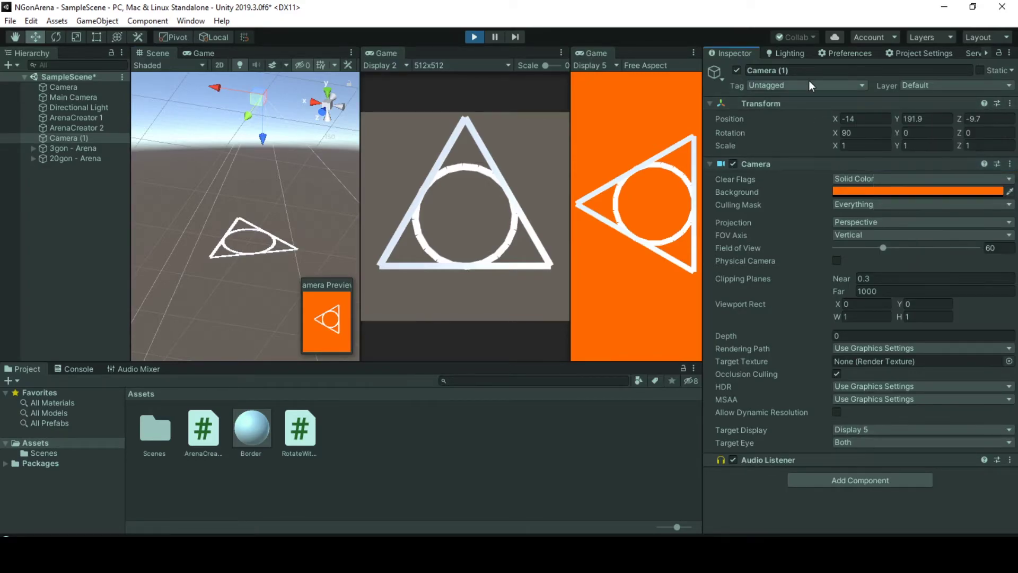
left_click(474, 37)
left_click(939, 102)
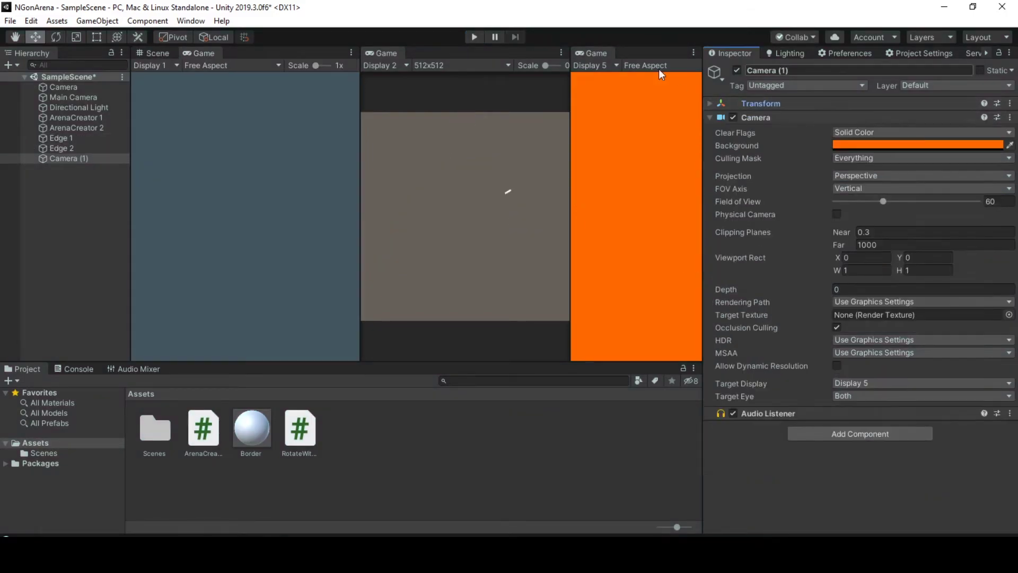
left_click(709, 103)
right_click(905, 104)
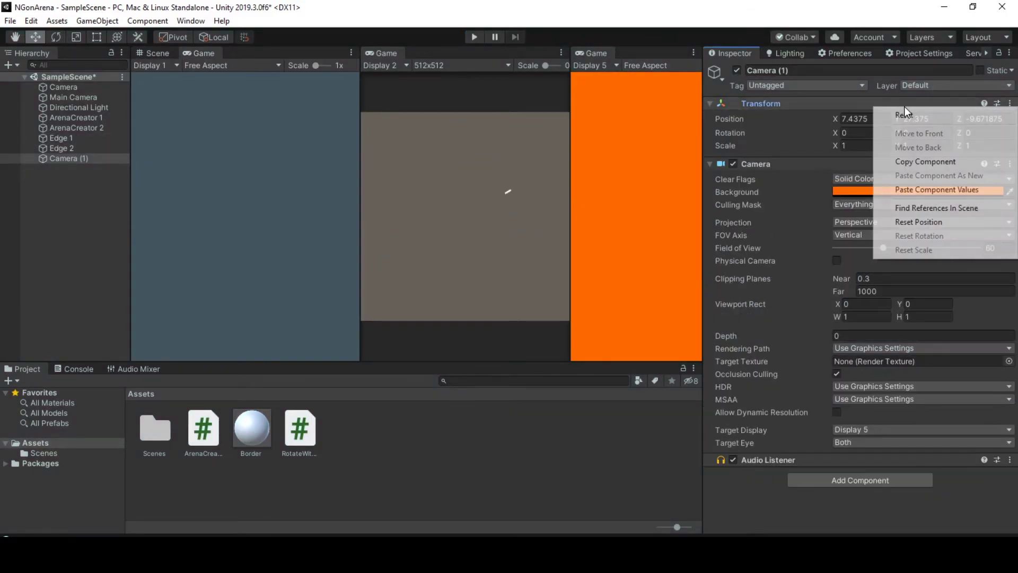
left_click(963, 190)
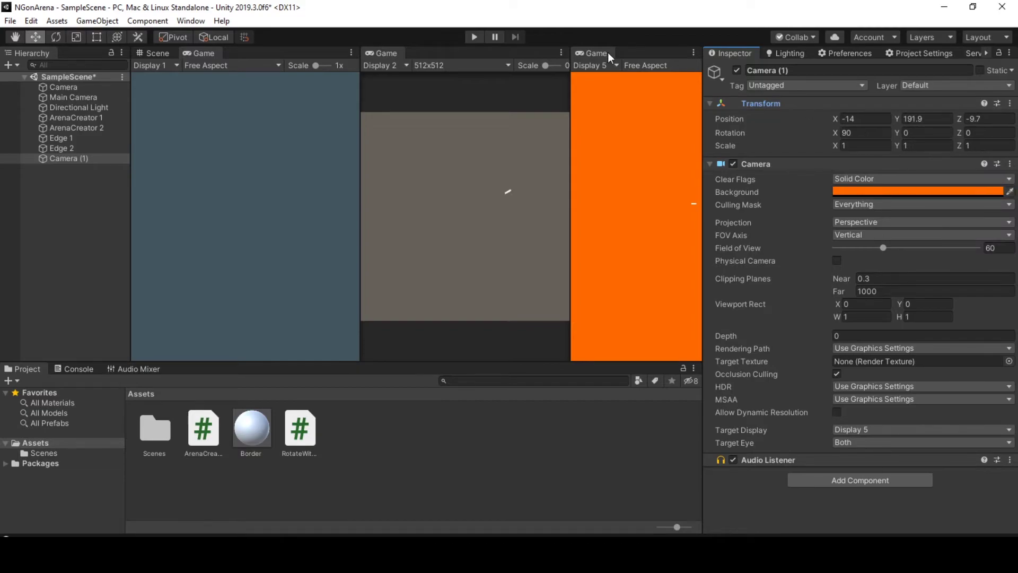
left_click(475, 37)
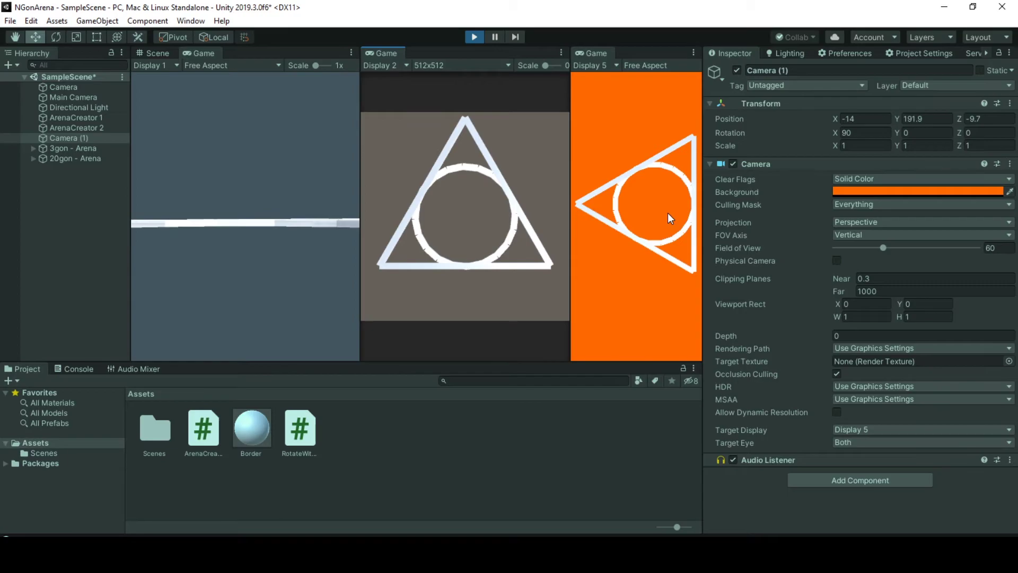
- Switch to the browser, read what the Unity Manual's Camera page says about Target Display, and return to the Unity editor
left_click(297, 504)
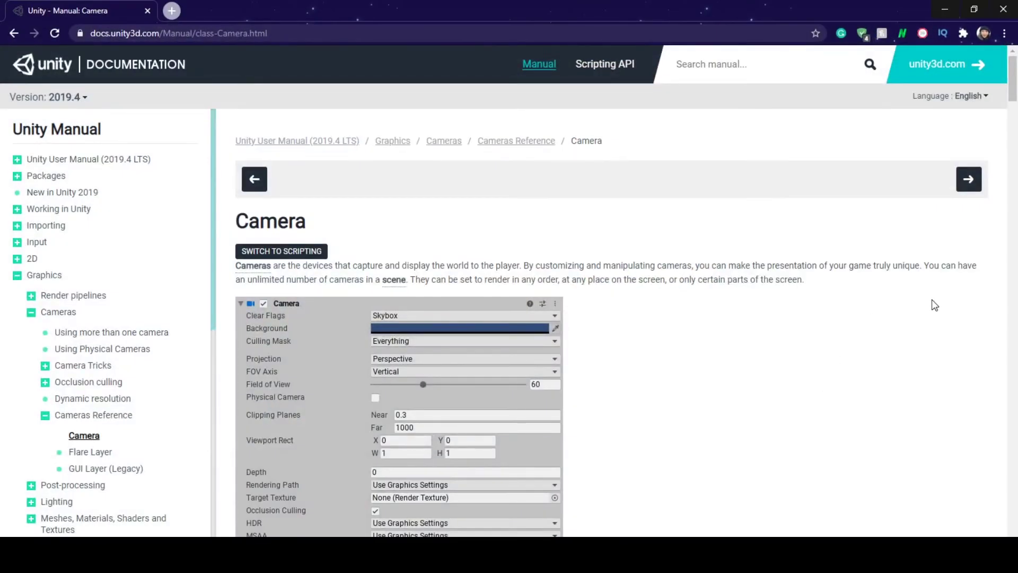
scroll(802, 334, "down", 5)
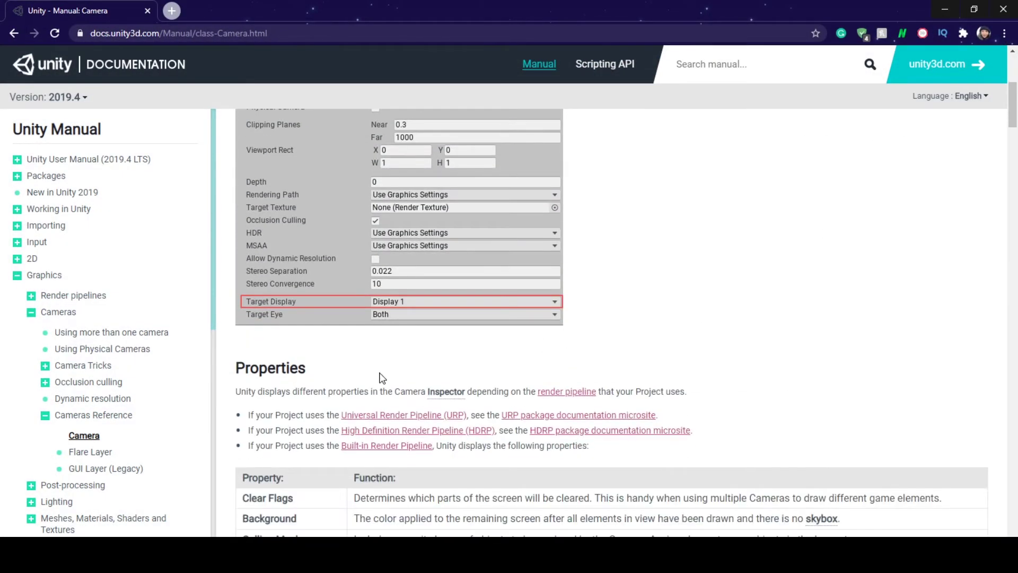
scroll(782, 338, "down", 10)
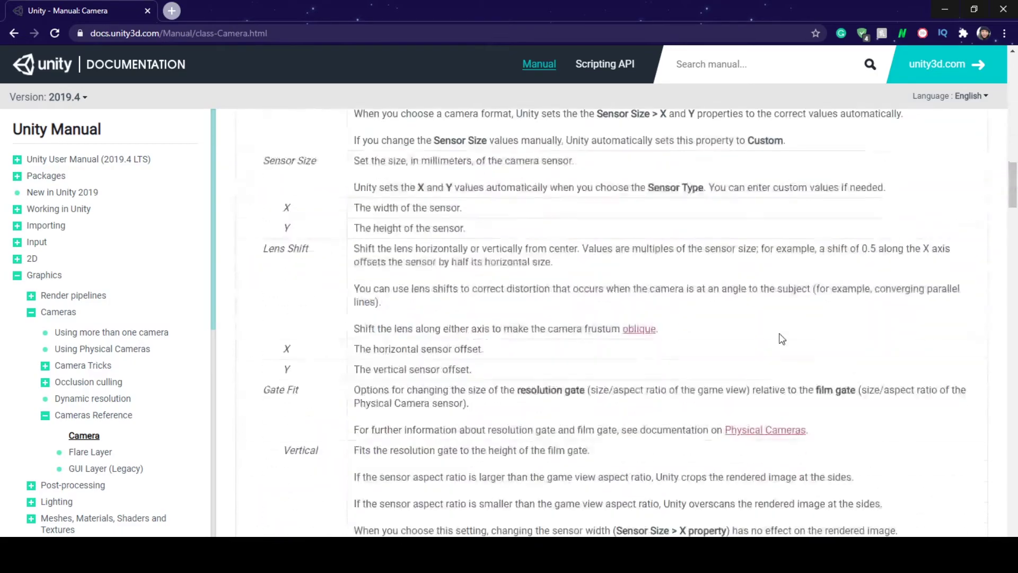
scroll(782, 338, "down", 10)
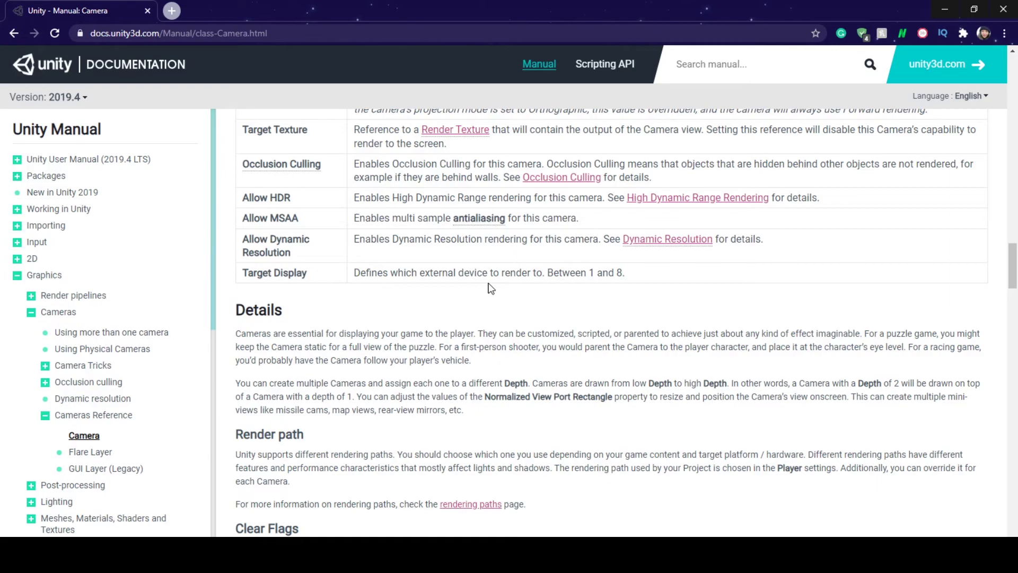
left_click_drag(426, 273, 482, 273)
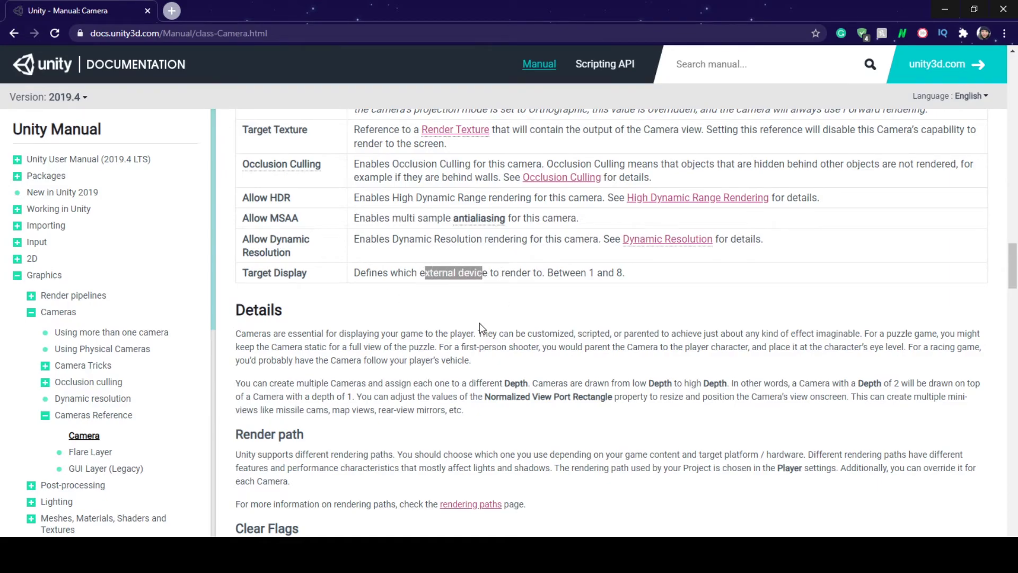
scroll(464, 292, "down", 8)
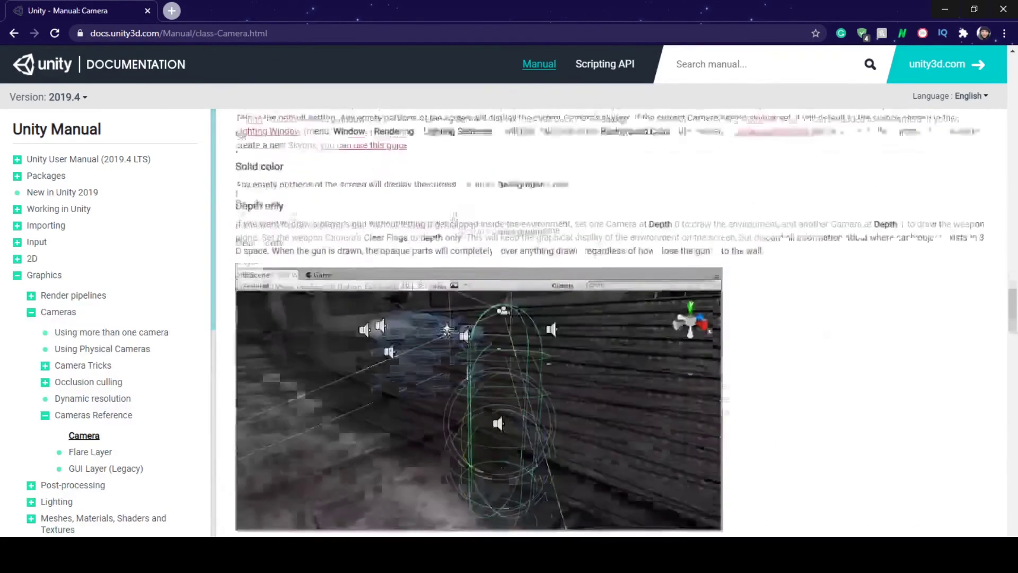
scroll(745, 411, "down", 15)
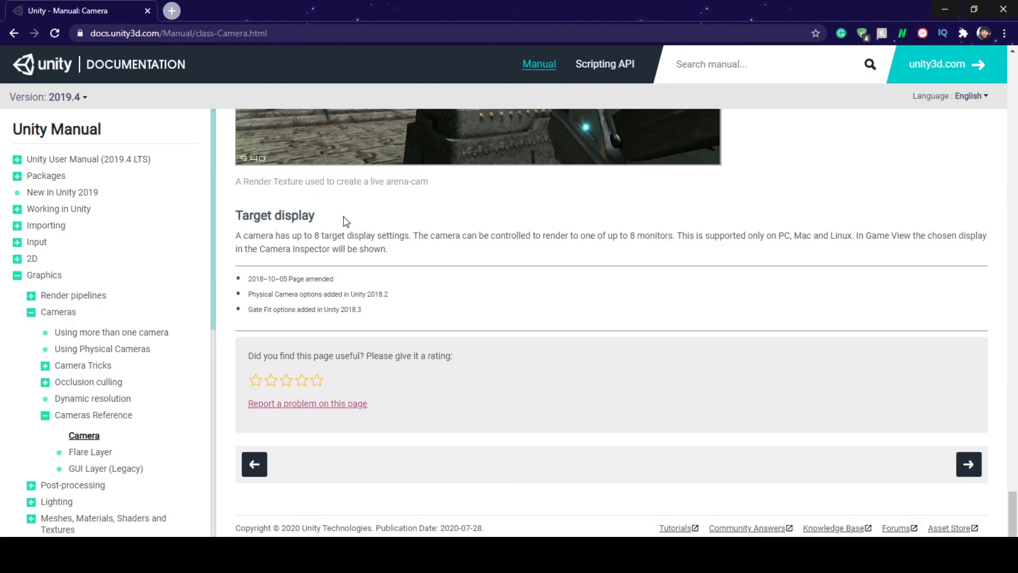
left_click(944, 9)
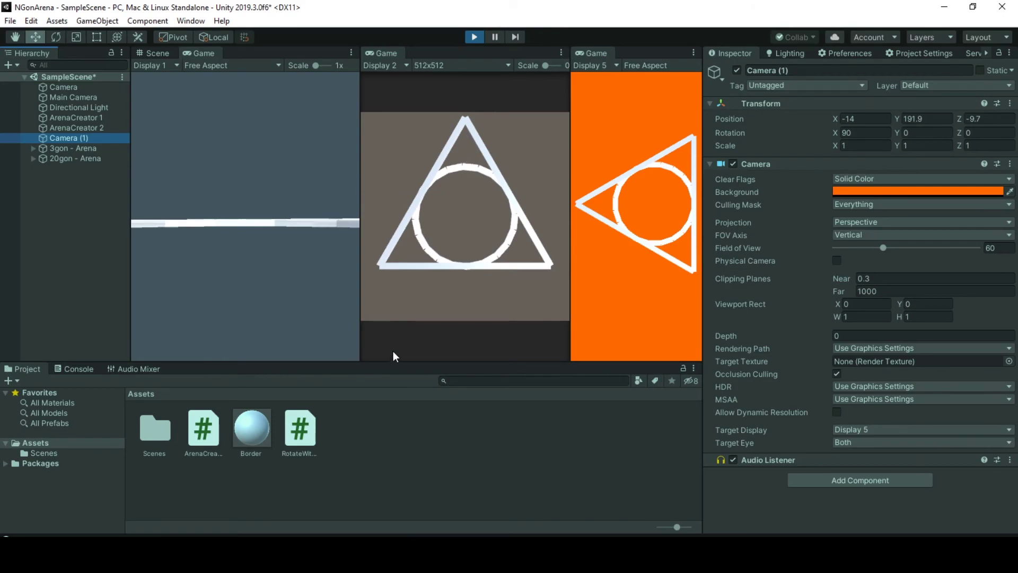
left_click(260, 264)
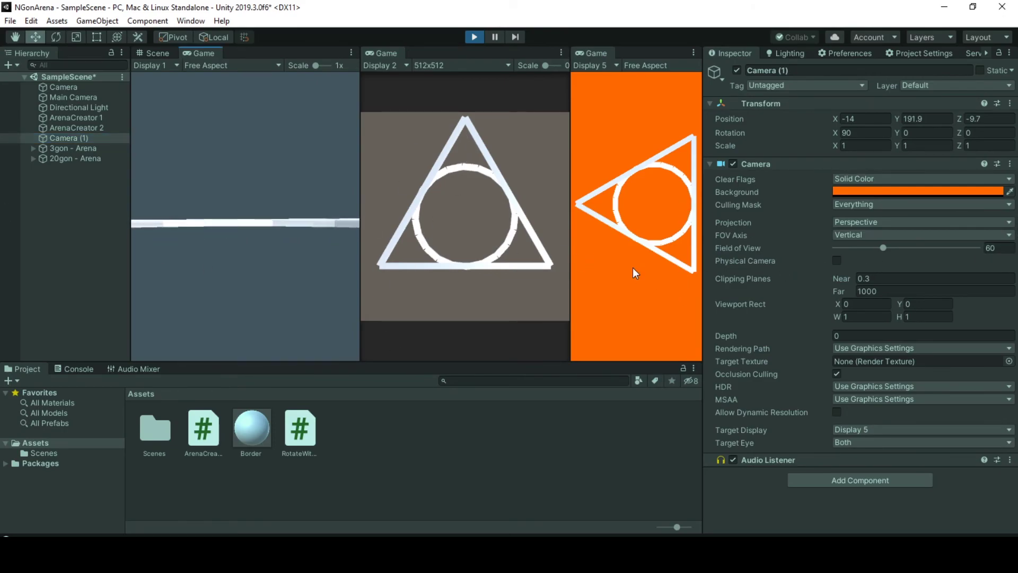